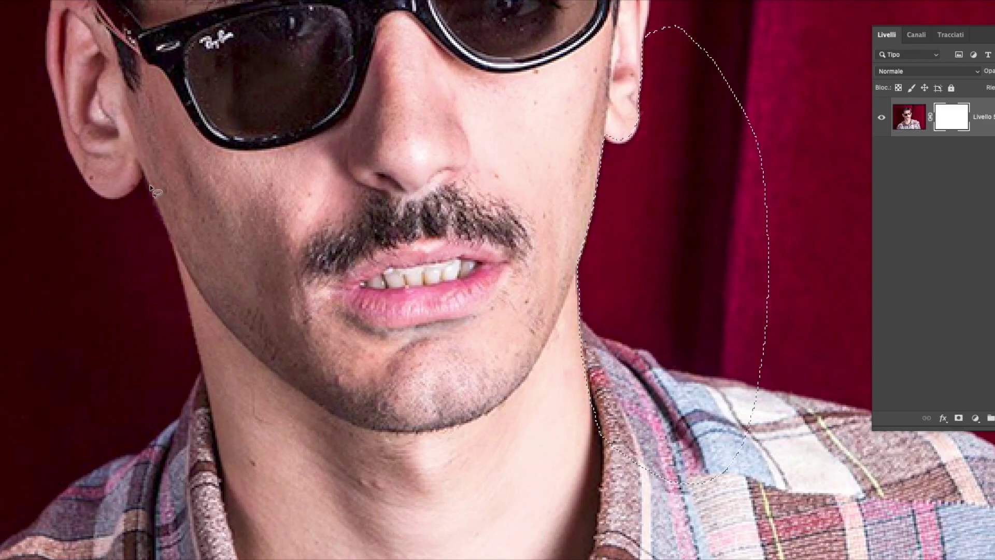
Scroll the view down over the sunglasses portrait
{"action": "scroll", "coordinate": [150, 189], "scroll_direction": "down", "scroll_amount": 10}
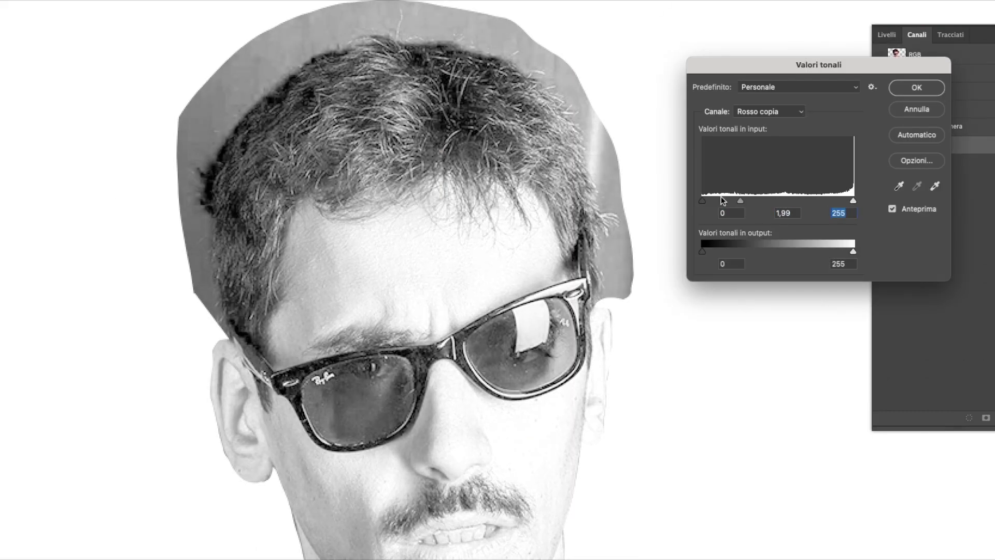
Paint the background white, load the channel as a head selection, and remove the red hair fringe
{"action": "mouse_move", "coordinate": [206, 147]}
{"action": "left_mouse_down"}
{"action": "mouse_move", "coordinate": [615, 329]}
{"action": "mouse_move", "coordinate": [288, 31]}
{"action": "mouse_move", "coordinate": [344, 211]}
{"action": "mouse_move", "coordinate": [473, 84]}
{"action": "mouse_move", "coordinate": [289, 377]}
{"action": "left_mouse_up"}
{"action": "left_click", "coordinate": [894, 48], "text": "ctrl"}
{"action": "mouse_move", "coordinate": [178, 145]}
{"action": "left_mouse_down"}
{"action": "mouse_move", "coordinate": [291, 31]}
{"action": "mouse_move", "coordinate": [611, 290]}
{"action": "left_mouse_up"}
{"action": "left_click_drag", "start_coordinate": [311, 10], "coordinate": [589, 144]}
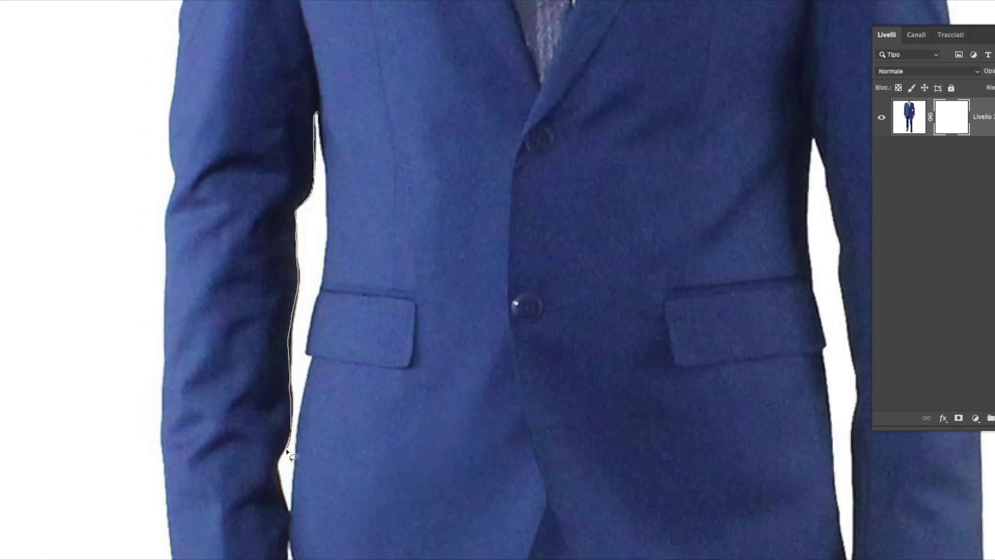
Delete the gap between arm and jacket, then open the suit smart object for editing
{"action": "key", "text": "Delete"}
{"action": "scroll", "coordinate": [324, 189], "scroll_direction": "down", "scroll_amount": 5}
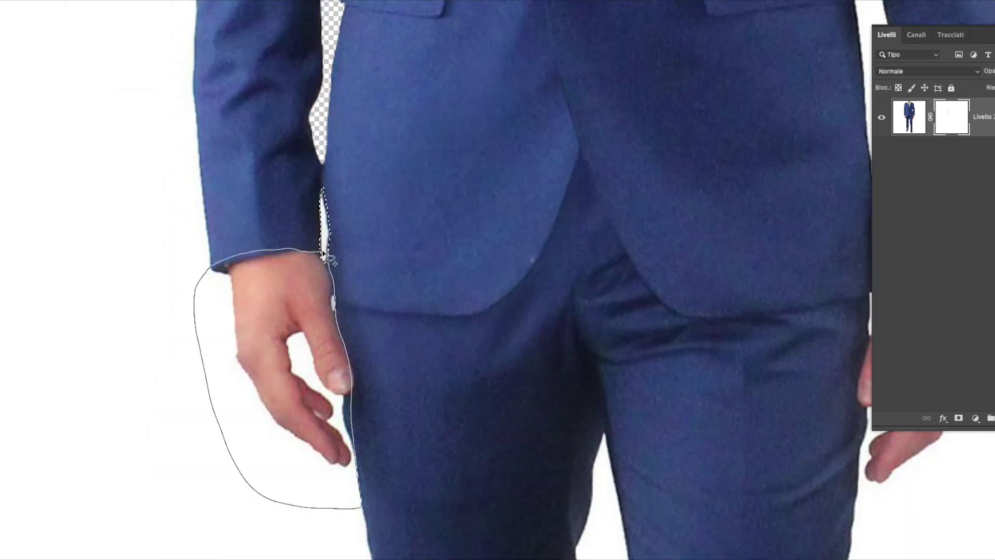
{"action": "scroll", "coordinate": [323, 255], "scroll_direction": "down", "scroll_amount": 5}
{"action": "scroll", "coordinate": [322, 249], "scroll_direction": "down", "scroll_amount": 2}
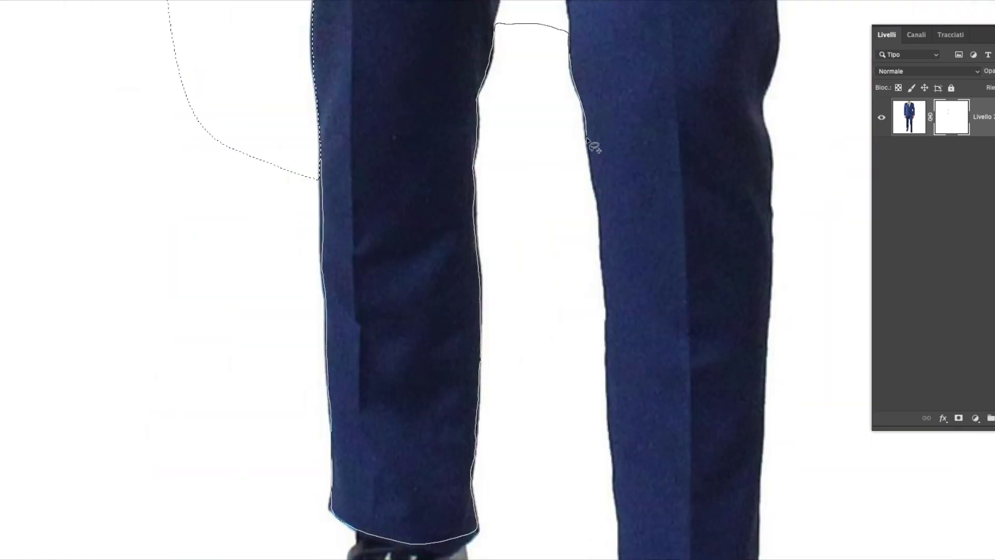
{"action": "scroll", "coordinate": [211, 433], "scroll_direction": "up", "scroll_amount": 5}
{"action": "scroll", "coordinate": [571, 55], "scroll_direction": "up", "scroll_amount": 5}
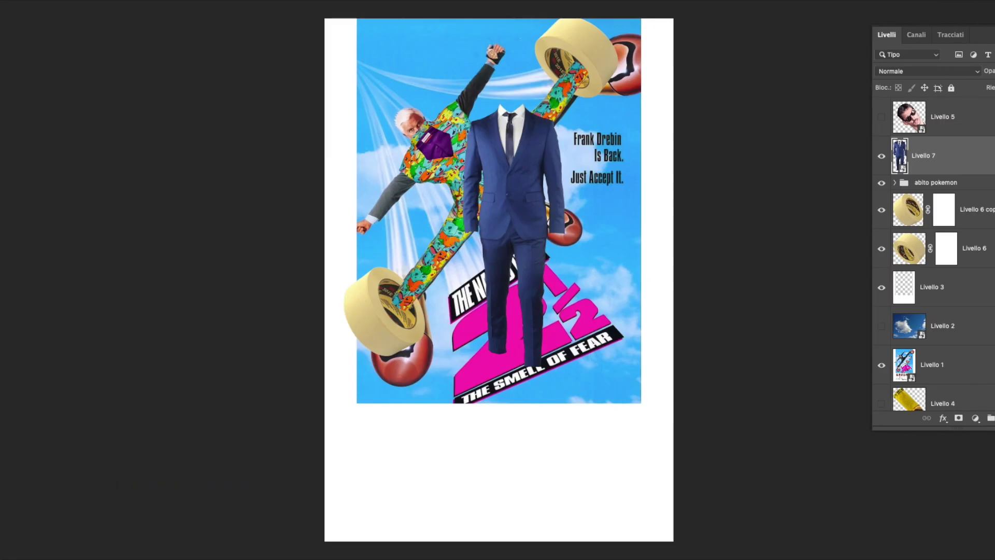
{"action": "double_click", "coordinate": [899, 154]}
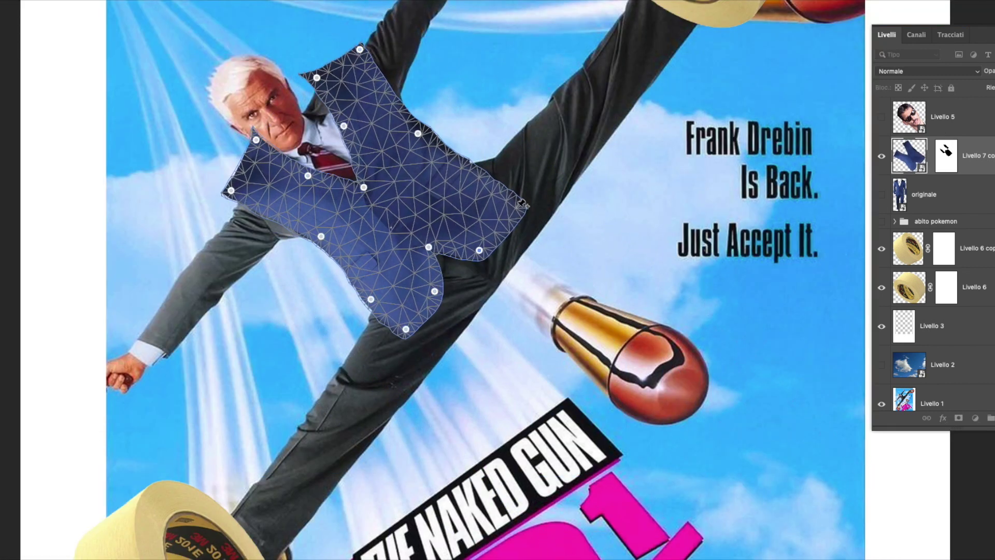
Puppet Warp the jacket and leg piece into the kicking pose and commit
{"action": "left_click_drag", "start_coordinate": [360, 49], "coordinate": [337, 70]}
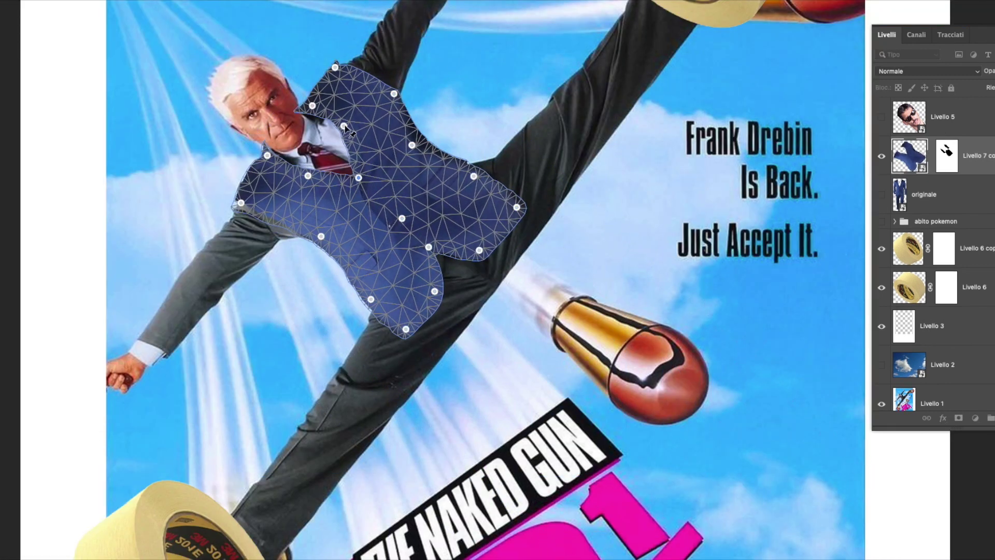
{"action": "left_click_drag", "start_coordinate": [363, 187], "coordinate": [398, 211]}
{"action": "left_click_drag", "start_coordinate": [469, 158], "coordinate": [476, 176]}
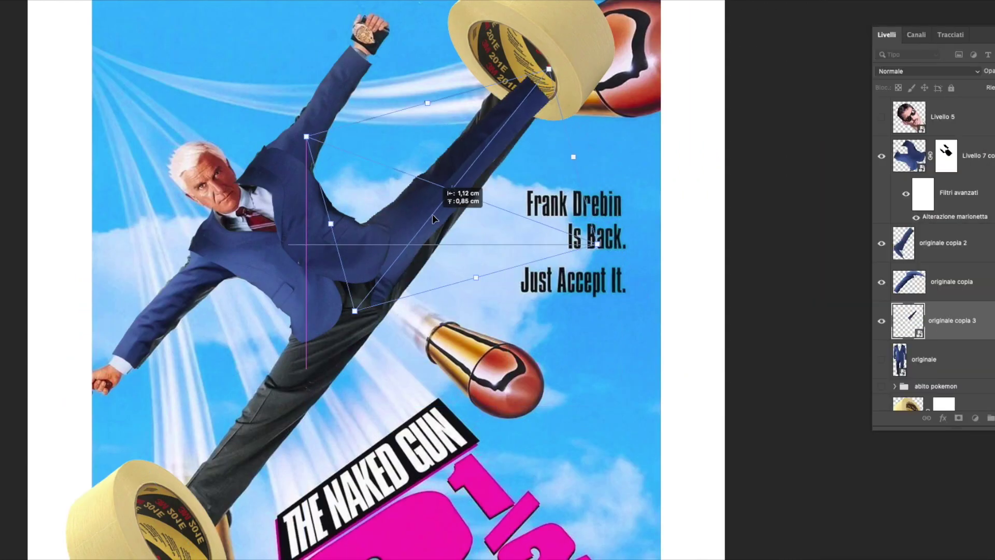
{"action": "left_click_drag", "start_coordinate": [432, 214], "coordinate": [412, 245]}
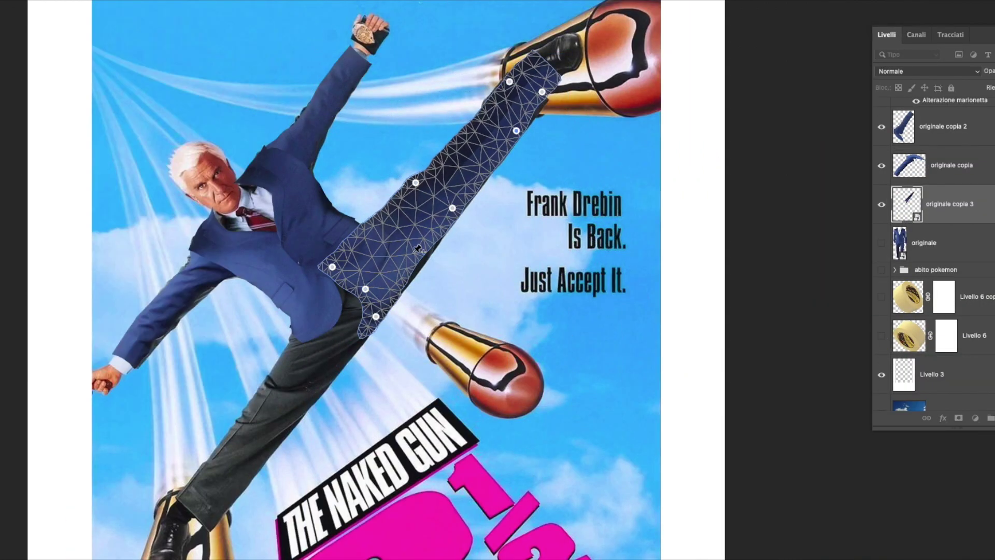
{"action": "key", "text": "Return"}
Duplicate the warped leg piece and move the copy to the lower left
{"action": "key", "text": "ctrl+j"}
{"action": "key", "text": "ctrl+t"}
{"action": "left_click", "coordinate": [572, 202]}
{"action": "left_click_drag", "start_coordinate": [439, 223], "coordinate": [277, 430]}
{"action": "key", "text": "ctrl+bracketleft"}
{"action": "left_click", "coordinate": [98, 8]}
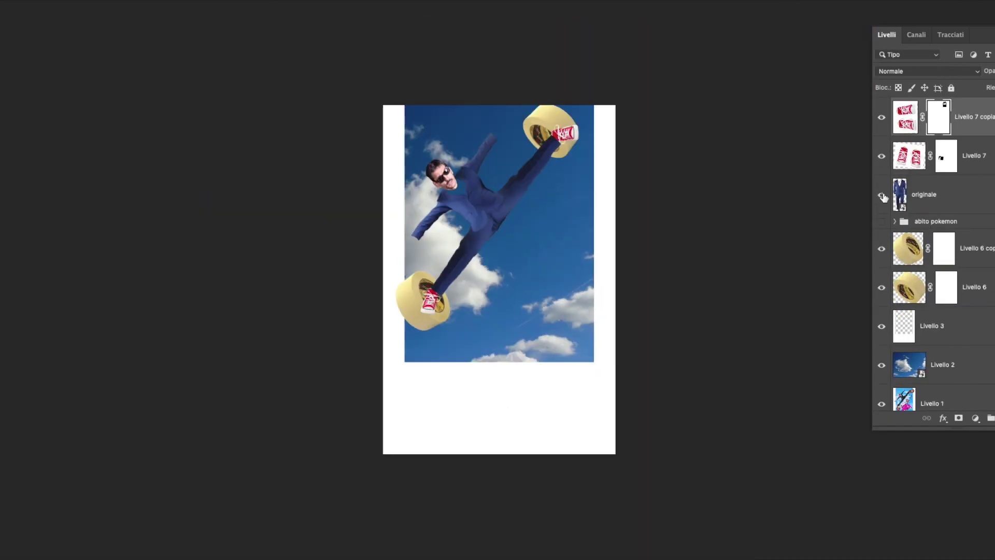
Hide the unwarped 'originale' suit layer in the Layers panel
{"action": "left_click", "coordinate": [881, 196]}
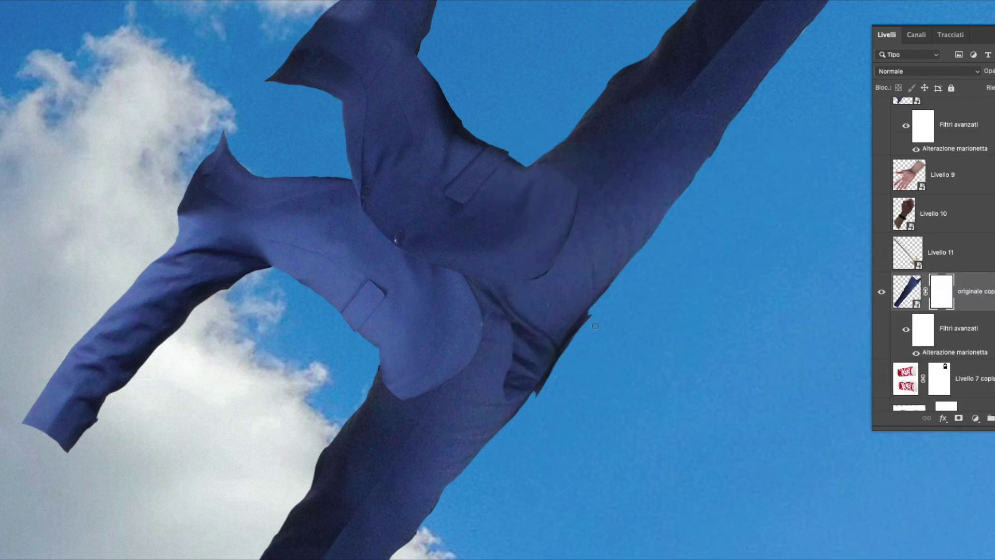
With a smaller brush, paint an Exposure highlight along the upper sleeve
{"action": "scroll", "coordinate": [956, 405], "scroll_direction": "up", "scroll_amount": 3}
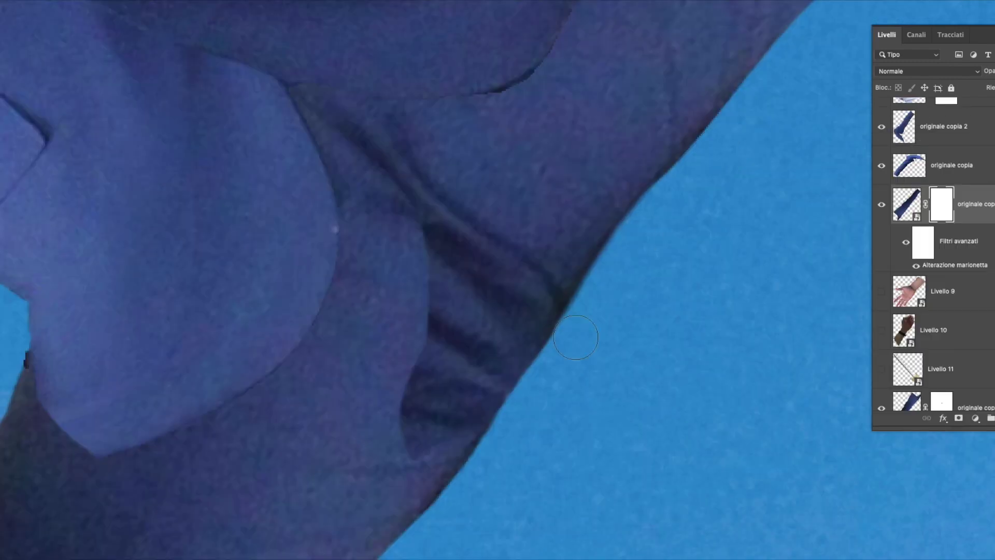
{"action": "scroll", "coordinate": [932, 259], "scroll_direction": "down", "scroll_amount": 2}
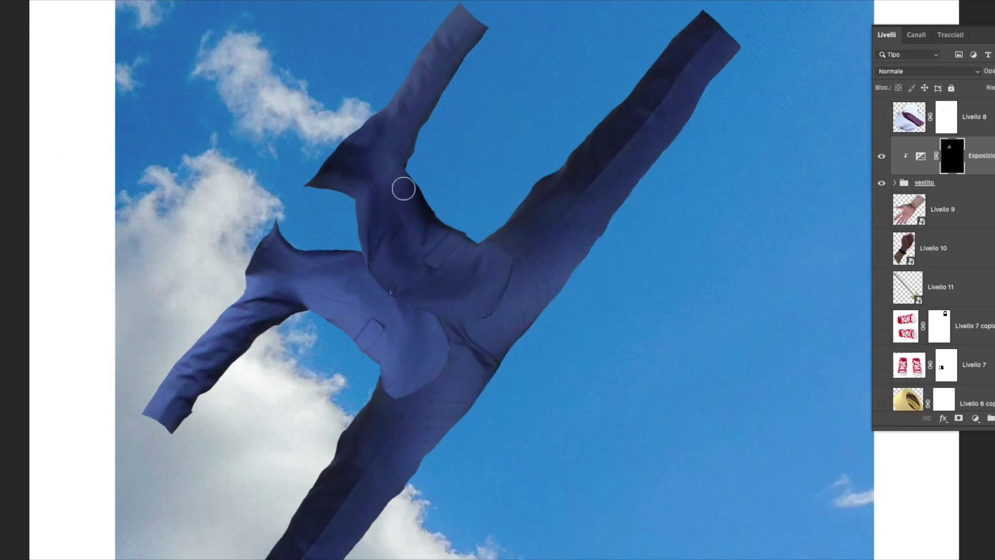
{"action": "key", "text": "bracketleft"}
{"action": "key", "text": "bracketleft"}
{"action": "key", "text": "bracketleft"}
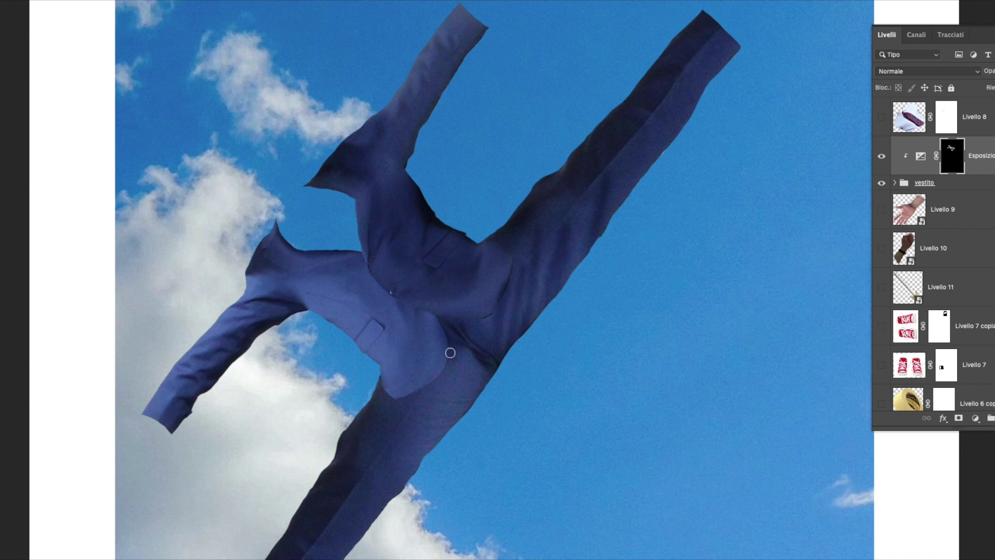
{"action": "scroll", "coordinate": [461, 418], "scroll_direction": "down", "scroll_amount": 5}
{"action": "scroll", "coordinate": [461, 418], "scroll_direction": "left", "scroll_amount": 3}
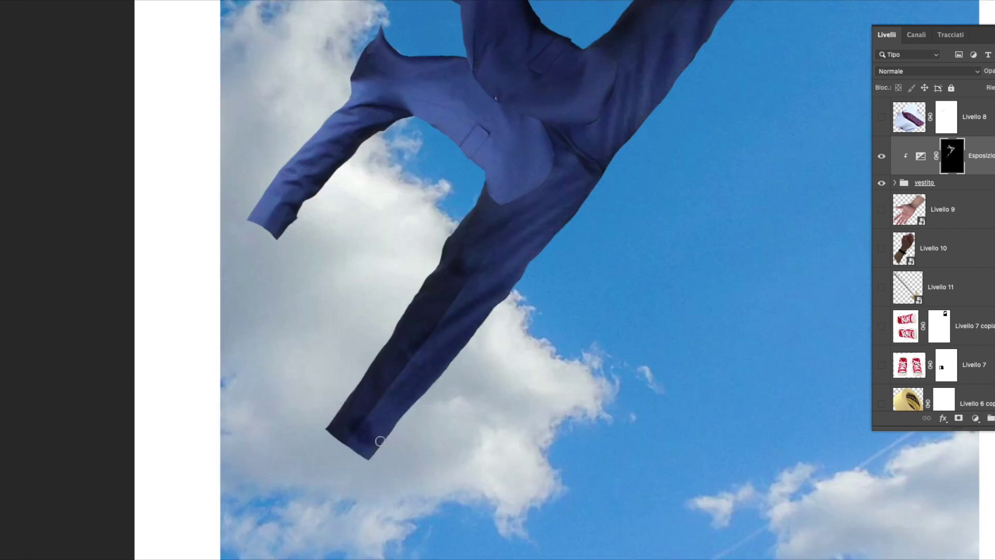
{"action": "scroll", "coordinate": [379, 441], "scroll_direction": "up", "scroll_amount": 3}
{"action": "scroll", "coordinate": [380, 441], "scroll_direction": "right", "scroll_amount": 2}
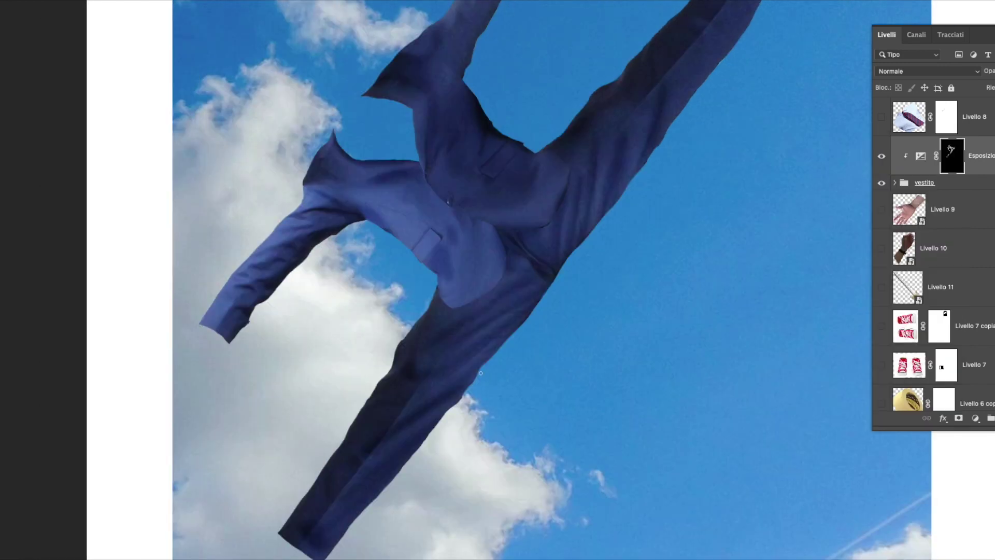
{"action": "scroll", "coordinate": [398, 207], "scroll_direction": "down", "scroll_amount": 1}
{"action": "scroll", "coordinate": [398, 206], "scroll_direction": "left", "scroll_amount": 1}
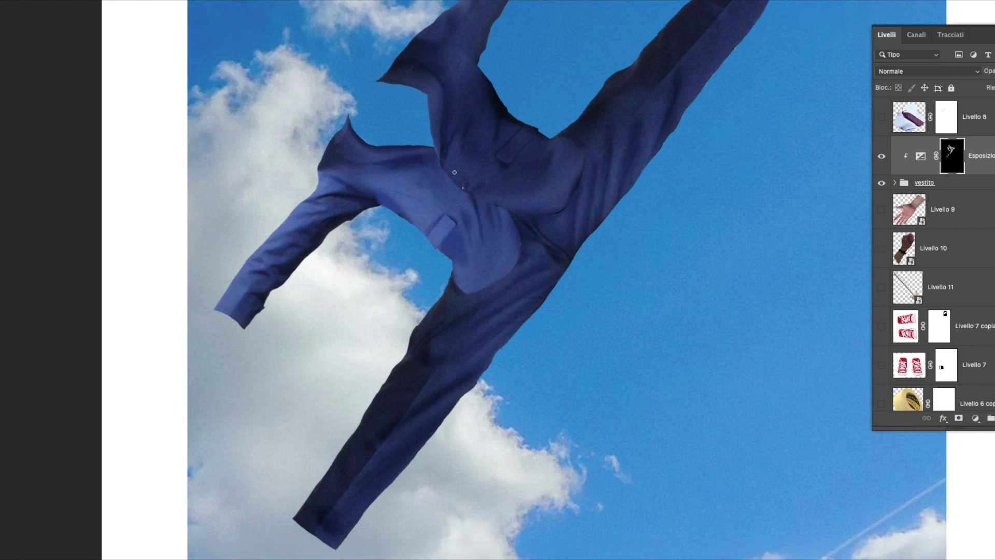
{"action": "scroll", "coordinate": [362, 202], "scroll_direction": "up", "scroll_amount": 5}
{"action": "scroll", "coordinate": [362, 202], "scroll_direction": "right", "scroll_amount": 3}
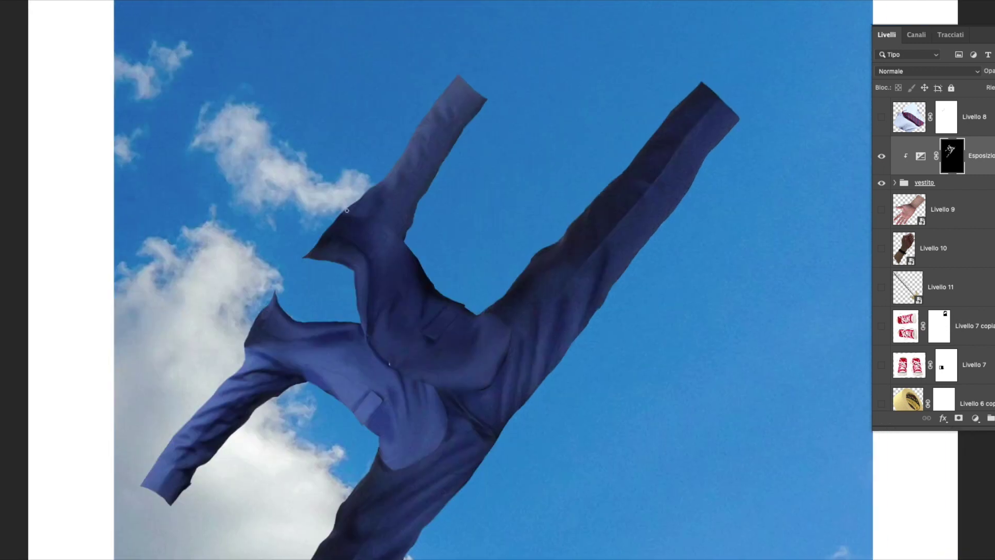
{"action": "left_click_drag", "start_coordinate": [402, 158], "coordinate": [445, 147]}
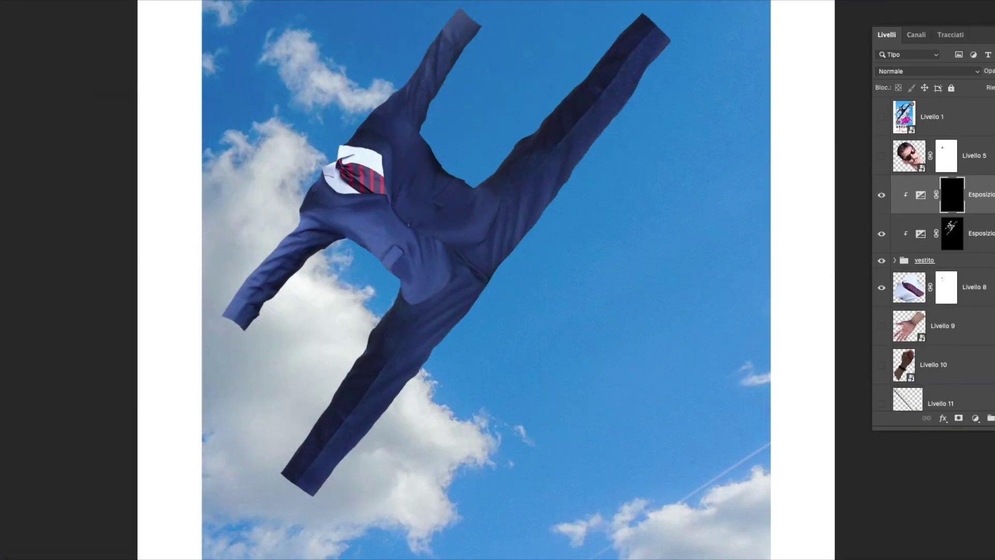
Adjust brush size and hardness, then invert the Levels mask to hide the collar adjustment
{"action": "right_click", "coordinate": [482, 136]}
{"action": "key", "text": "Return"}
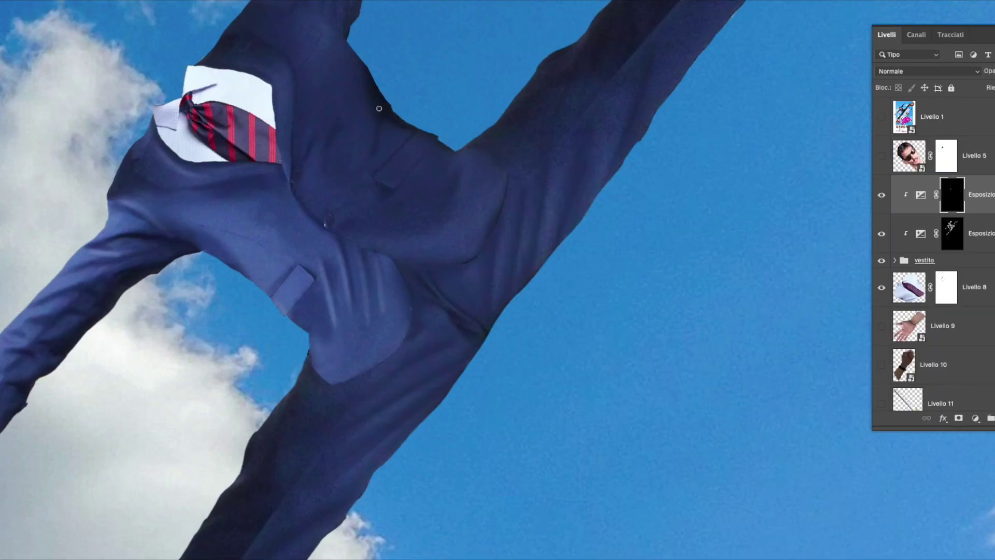
{"action": "scroll", "coordinate": [547, 253], "scroll_direction": "down", "scroll_amount": 3}
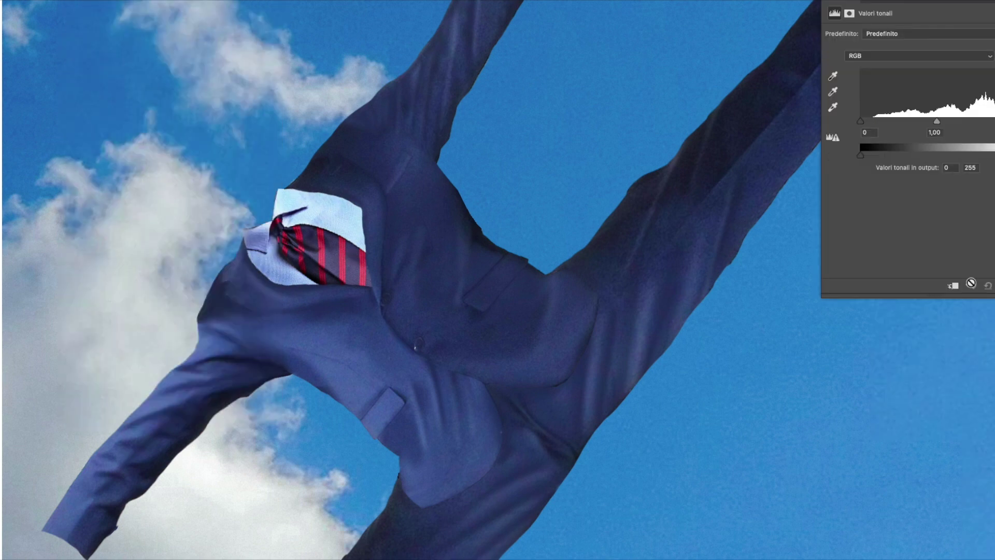
{"action": "key", "text": "ctrl+i"}
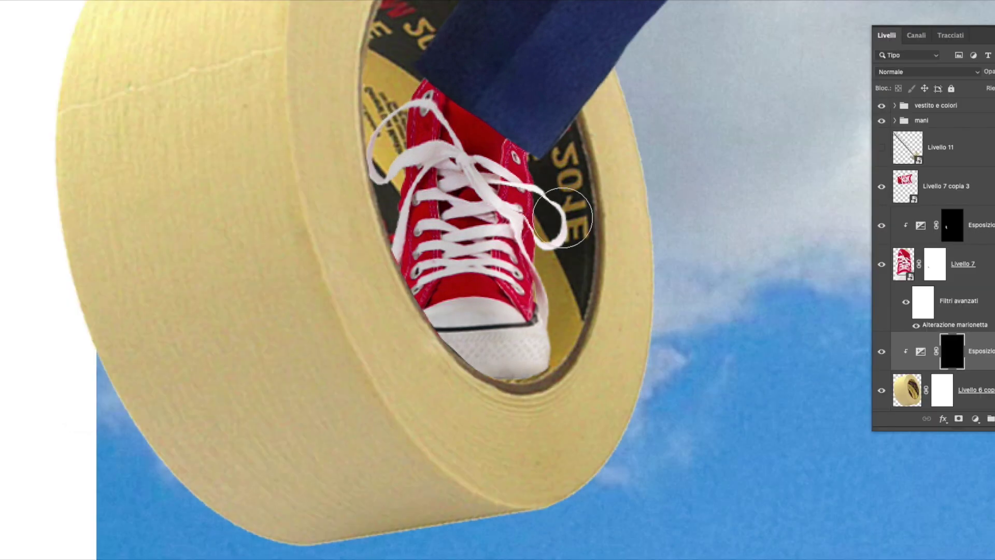
Tint the tape roll bright green, then add two Exposure layers and a Levels layer
{"action": "scroll", "coordinate": [562, 218], "scroll_direction": "down", "scroll_amount": 5}
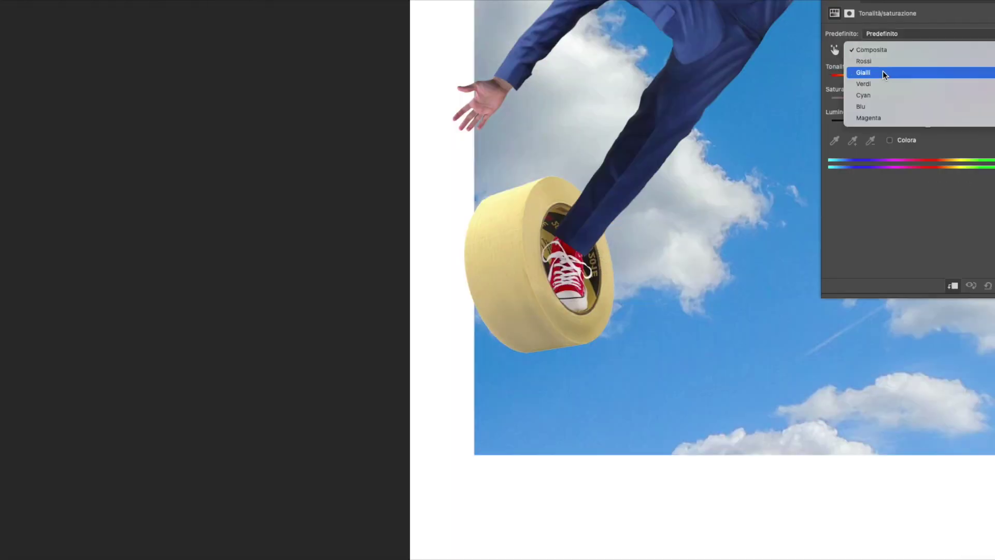
{"action": "left_click_drag", "start_coordinate": [901, 123], "coordinate": [912, 126]}
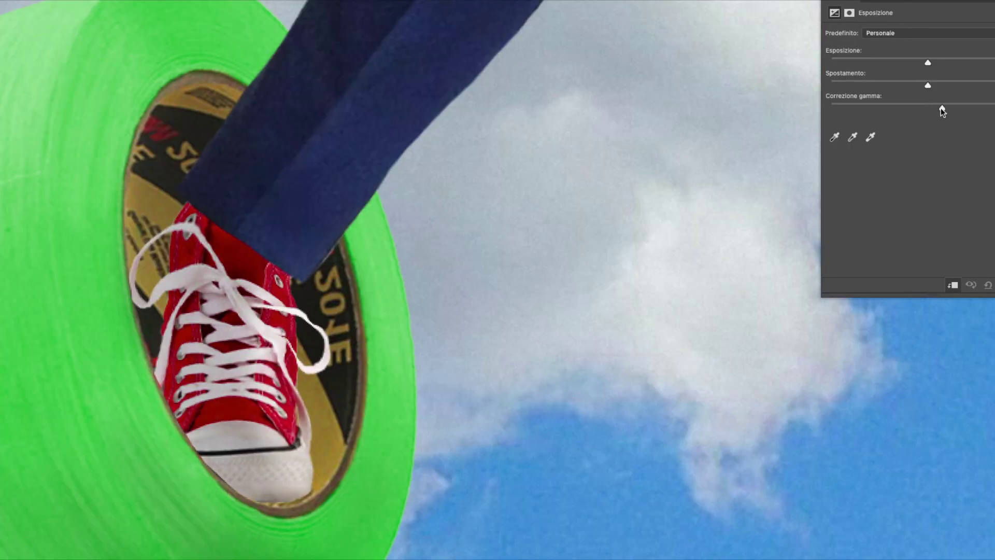
{"action": "key", "text": "ctrl+alt+j"}
{"action": "key", "text": "Return"}
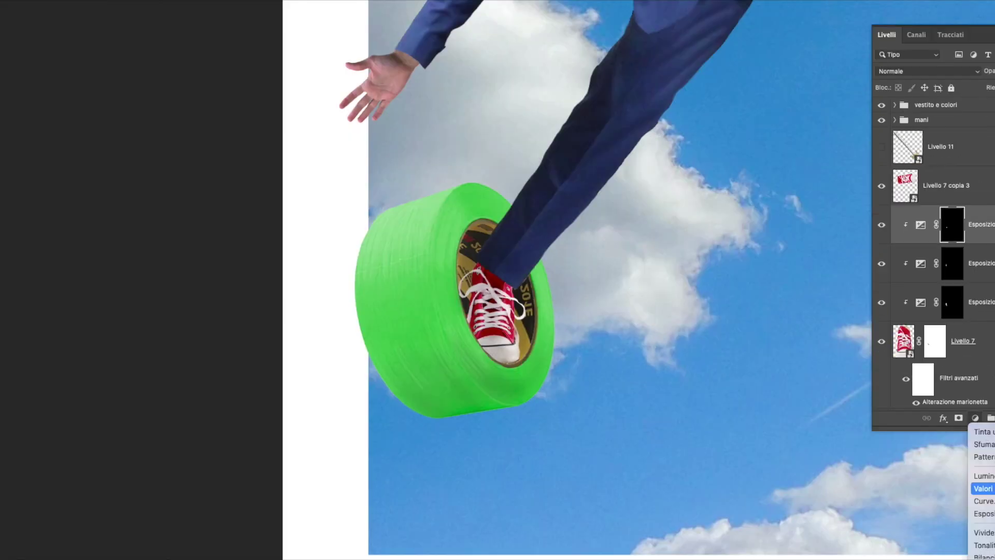
{"action": "left_click", "coordinate": [983, 488]}
{"action": "left_click", "coordinate": [311, 137]}
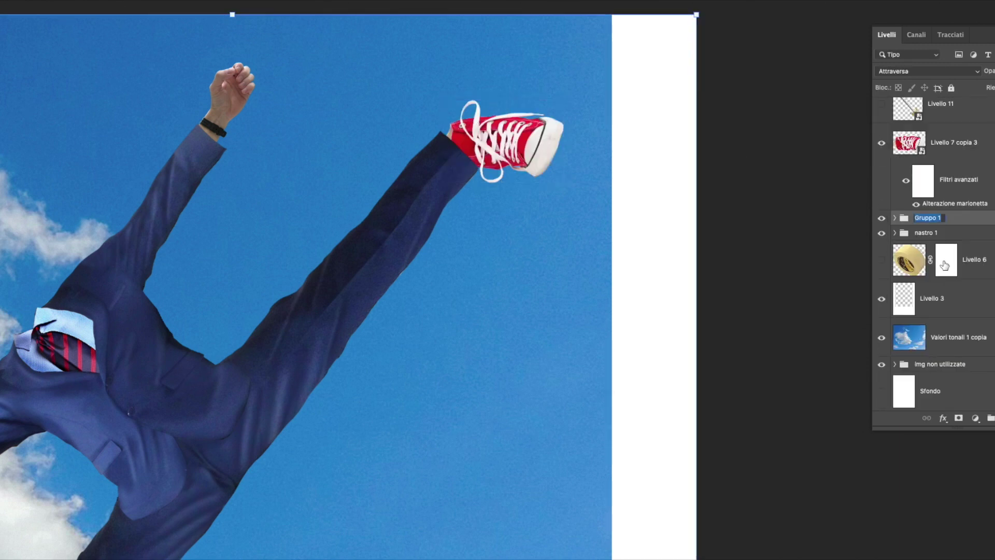
Select the scarpa 1 group and paint streaky texture over the red tape with a textured brush
{"action": "left_click_drag", "start_coordinate": [524, 556], "coordinate": [604, 416]}
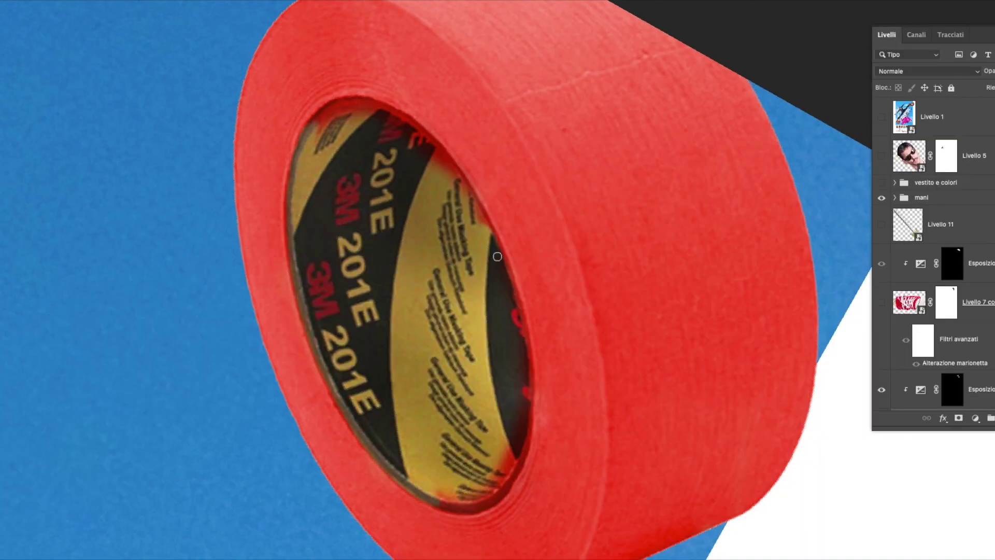
{"action": "scroll", "coordinate": [496, 256], "scroll_direction": "down", "scroll_amount": 5}
{"action": "scroll", "coordinate": [554, 270], "scroll_direction": "up", "scroll_amount": 6}
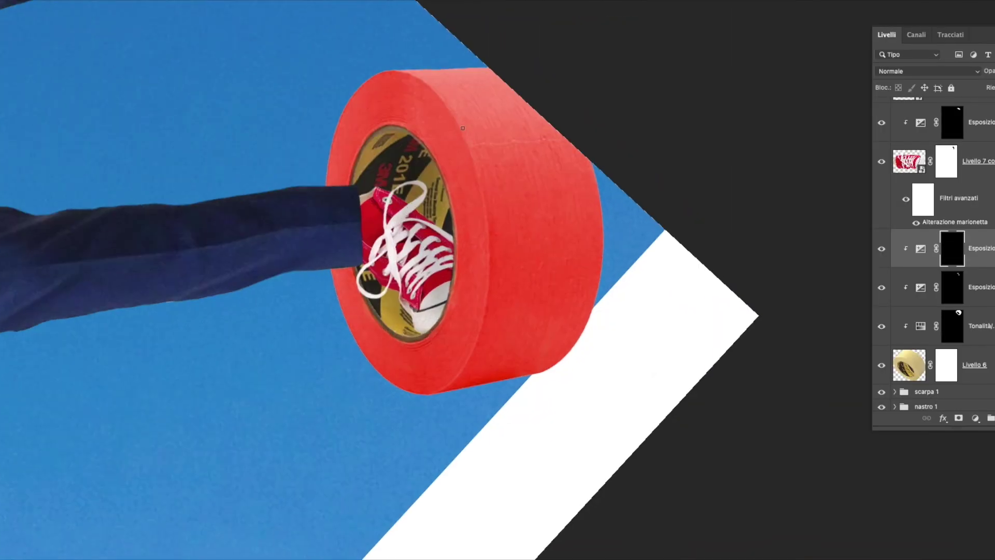
{"action": "right_click", "coordinate": [463, 128]}
{"action": "left_click_drag", "start_coordinate": [495, 127], "coordinate": [567, 218]}
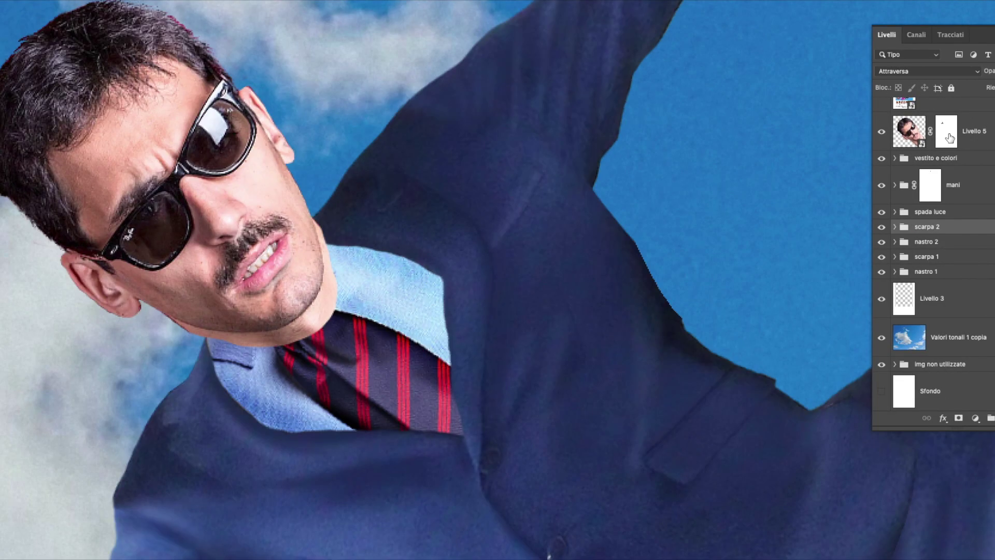
Lasso the jawline, invert the Exposure mask, hide the top Exposure layer, and collapse the head group
{"action": "left_click_drag", "start_coordinate": [443, 209], "coordinate": [455, 247]}
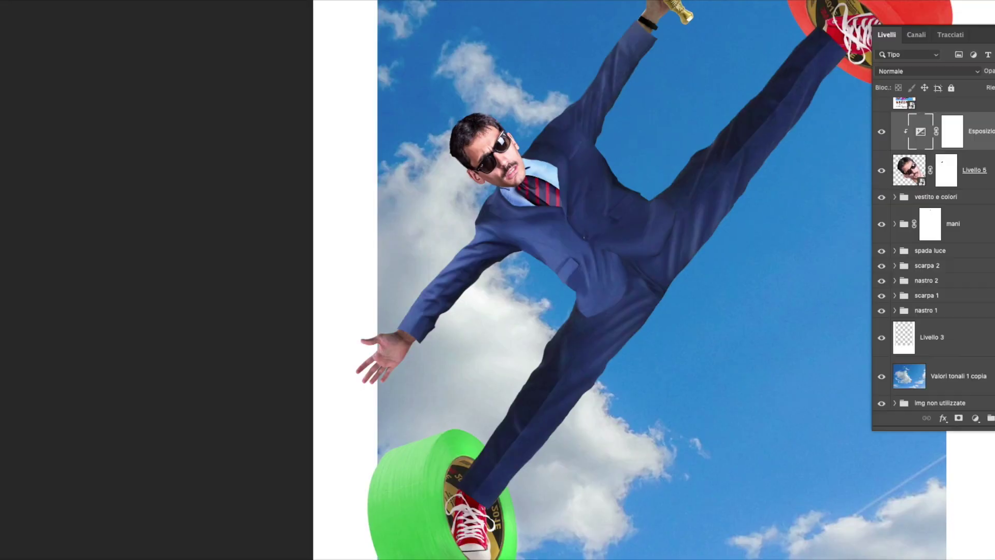
{"action": "key", "text": "ctrl+i"}
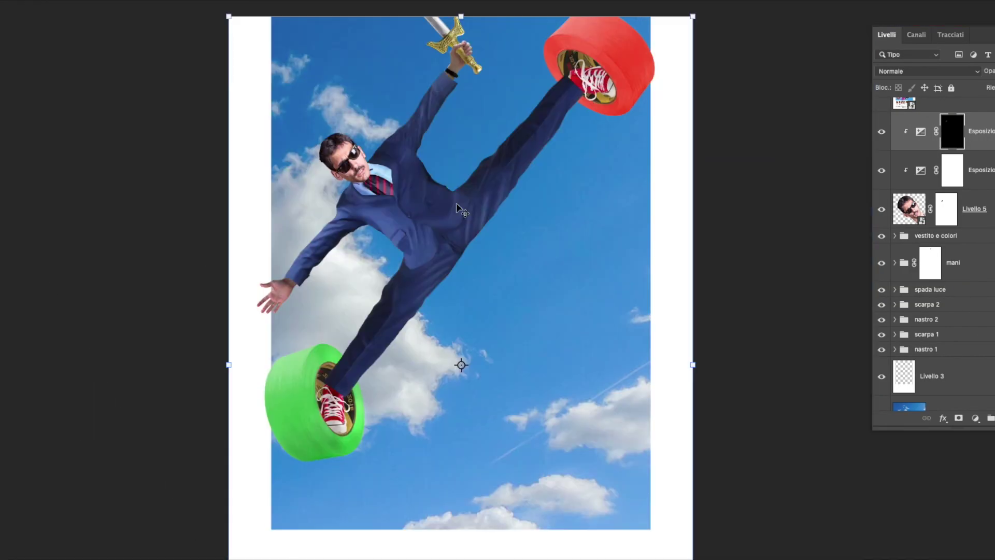
{"action": "left_click", "coordinate": [881, 132]}
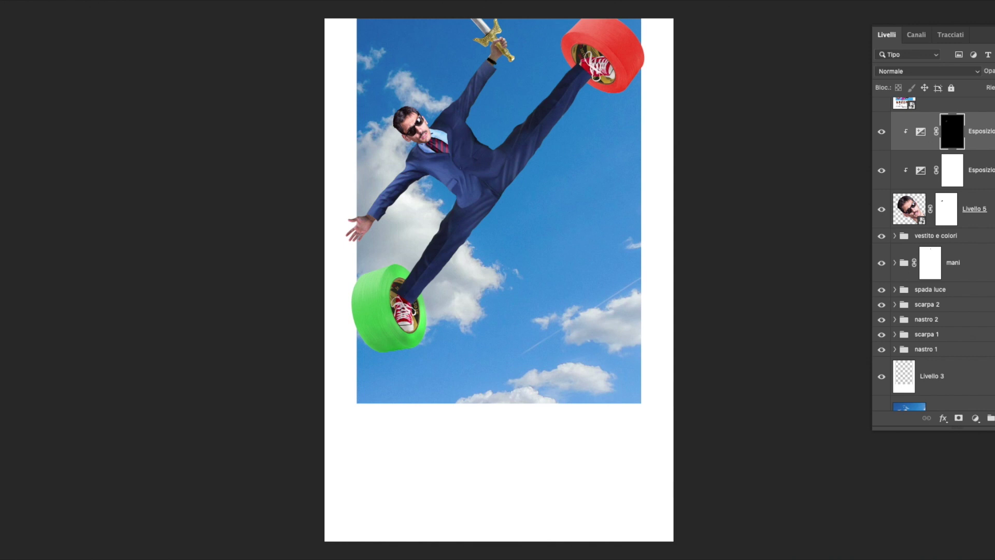
{"action": "left_click", "coordinate": [895, 143]}
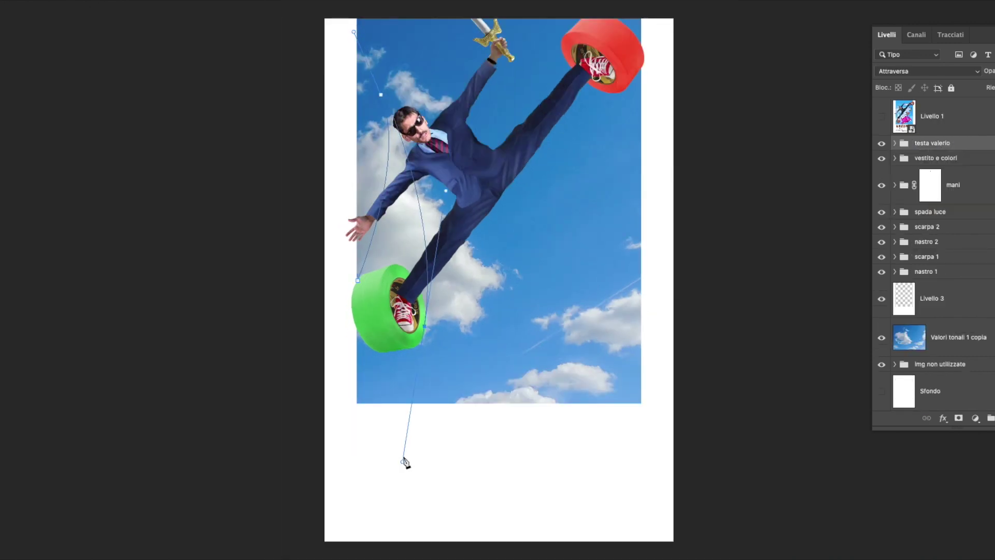
Mask the green streamer, then fill the red streamer with red and mask it too
{"action": "left_click", "coordinate": [959, 418]}
{"action": "key", "text": "ctrl+plus"}
{"action": "scroll", "coordinate": [685, 23], "scroll_direction": "up", "scroll_amount": 2}
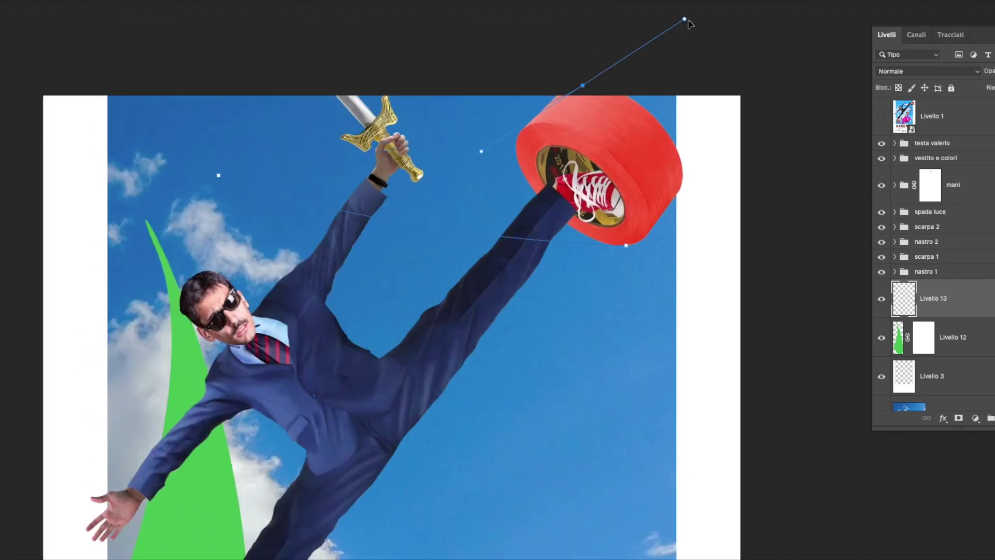
{"action": "scroll", "coordinate": [751, 101], "scroll_direction": "up", "scroll_amount": 3}
{"action": "key", "text": "alt+BackSpace"}
{"action": "key", "text": "ctrl+d"}
{"action": "key", "text": "ctrl+0"}
{"action": "left_click", "coordinate": [959, 417]}
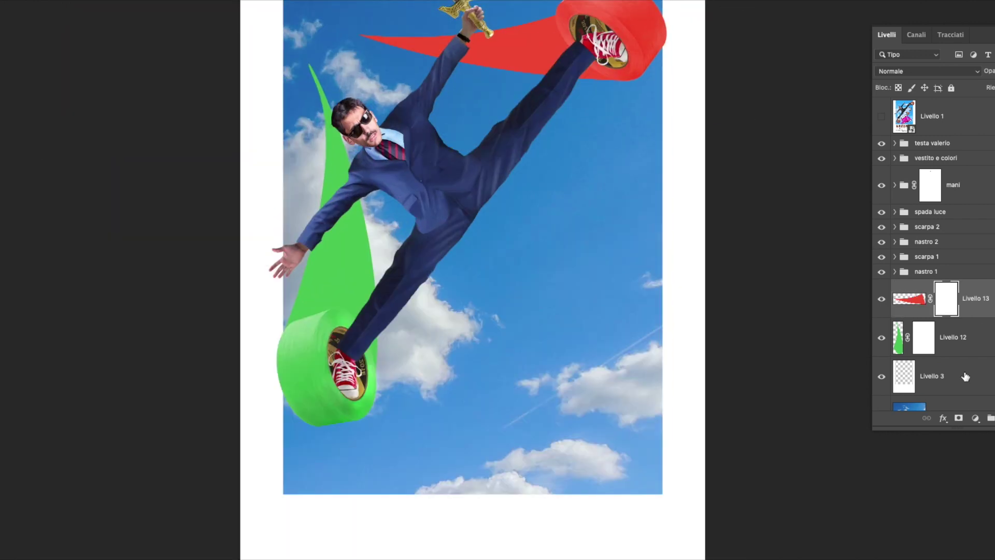
Convert the streamers to smart objects and blur both green and red tails
{"action": "right_click", "coordinate": [932, 337]}
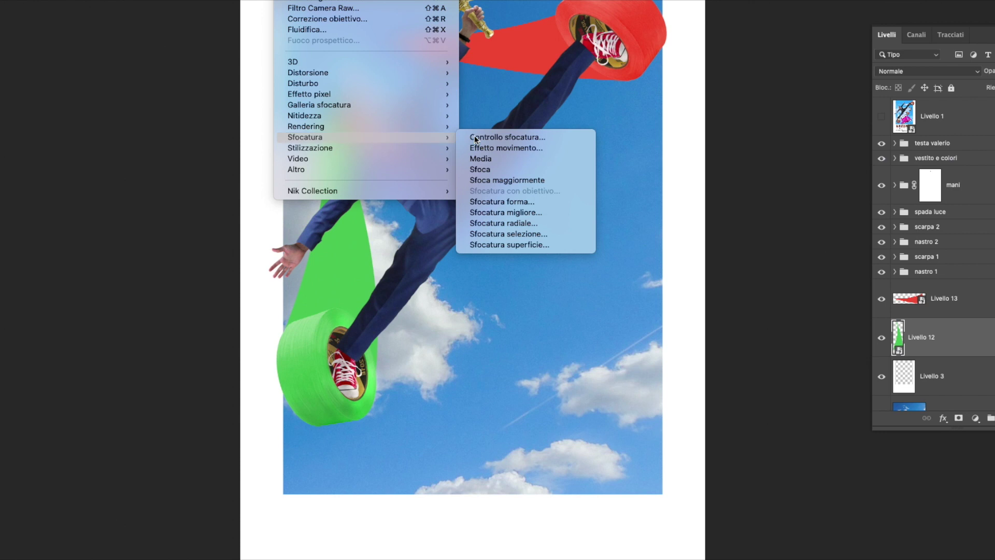
{"action": "left_click", "coordinate": [927, 237]}
{"action": "left_click", "coordinate": [538, 167]}
Fade the streamer masks with a gradient, then duplicate the composition's layers
{"action": "left_click", "coordinate": [690, 251]}
{"action": "left_click", "coordinate": [930, 89]}
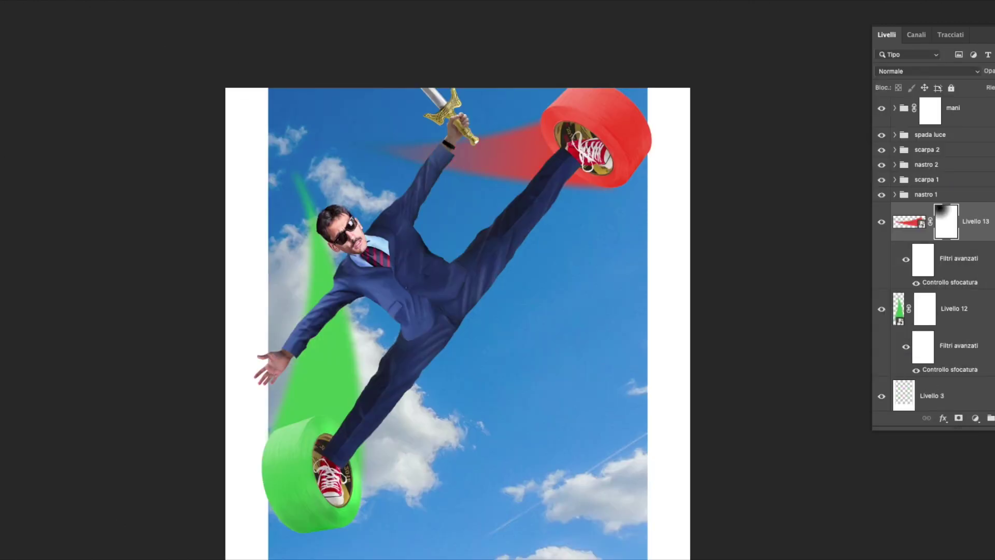
{"action": "left_click", "coordinate": [958, 336]}
{"action": "key", "text": "ctrl+t"}
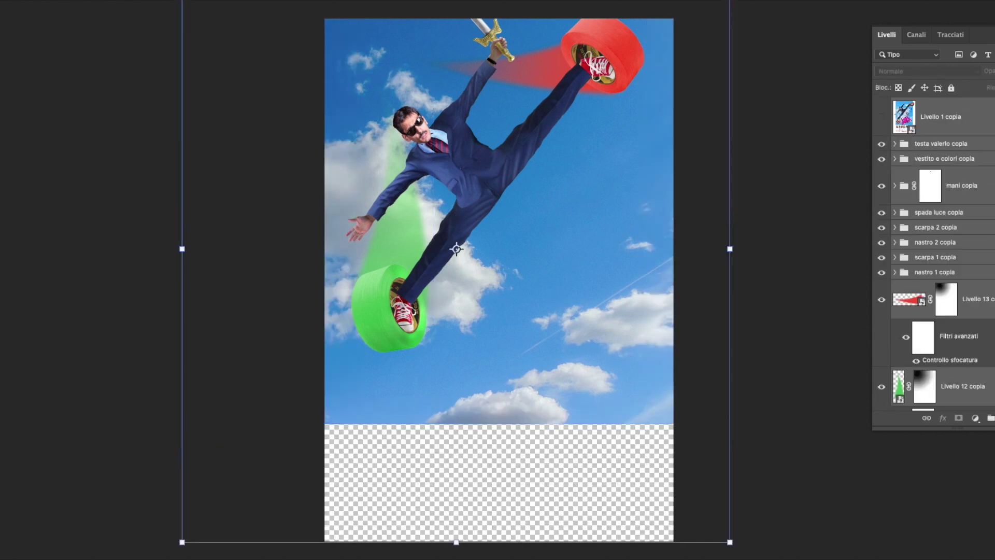
Grade the poster in Camera Raw: contrast, highlights, shadows, whites, blacks, and grain 3
{"action": "key", "text": "ctrl+shift+a"}
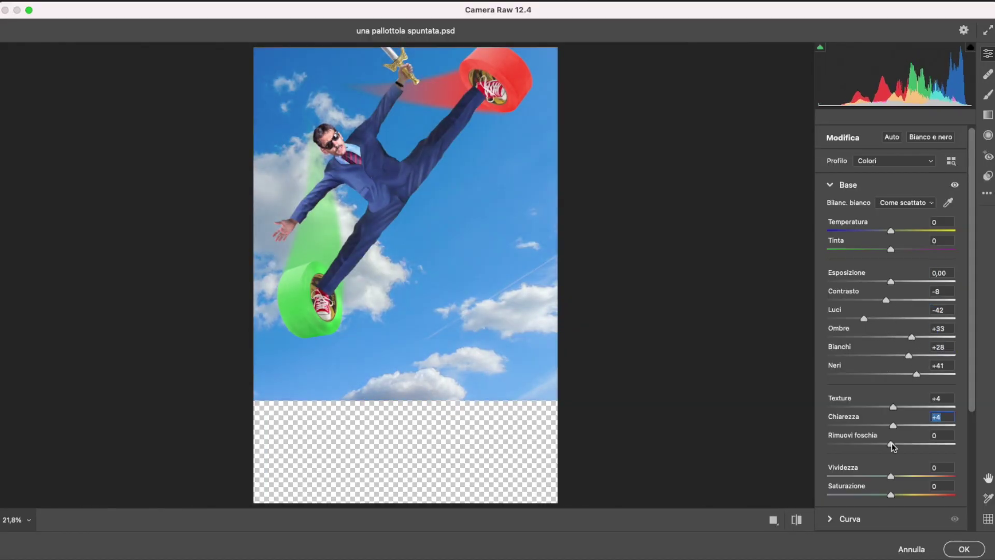
{"action": "left_click", "coordinate": [850, 519]}
{"action": "left_click", "coordinate": [857, 214]}
{"action": "left_click", "coordinate": [860, 256]}
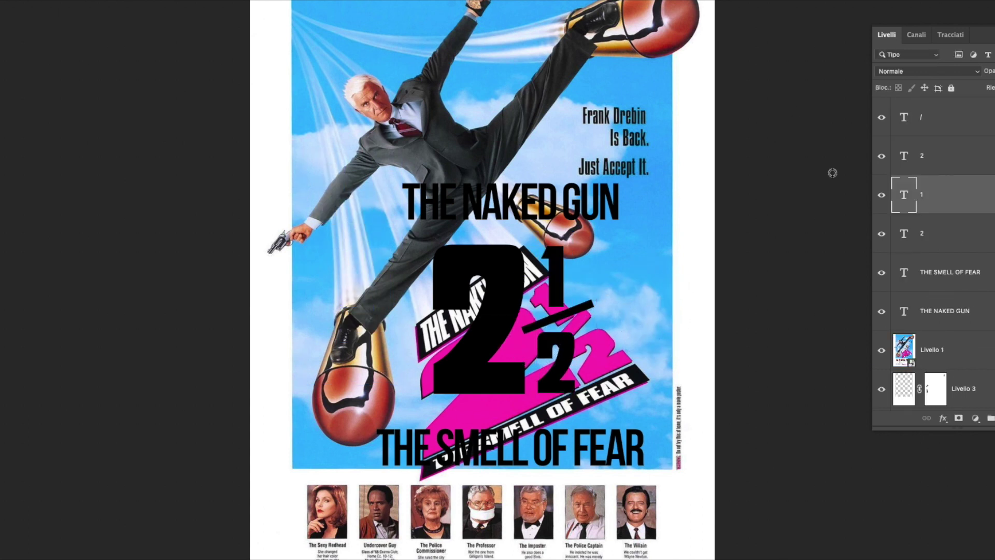
Color the 2 and 1 numerals of the title pink
{"action": "left_click", "coordinate": [912, 234]}
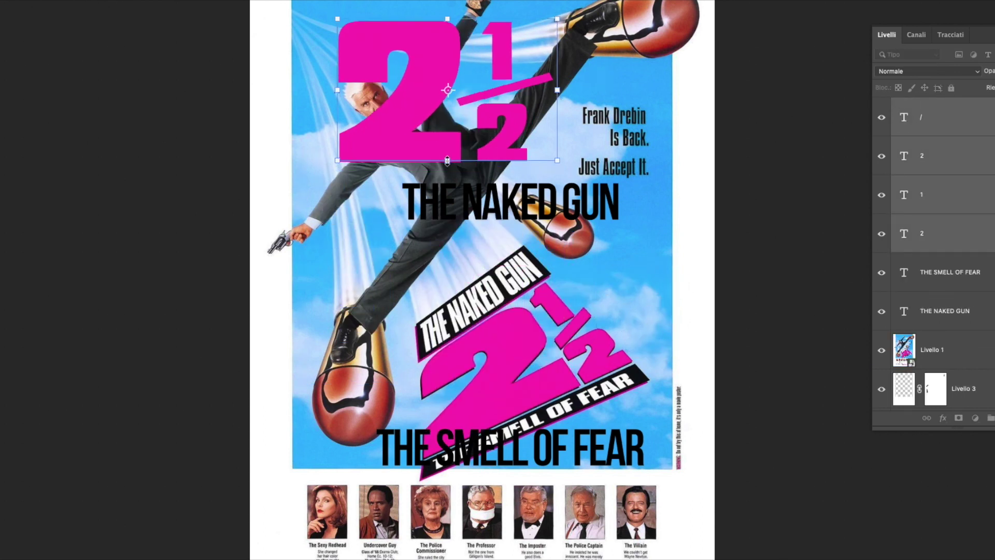